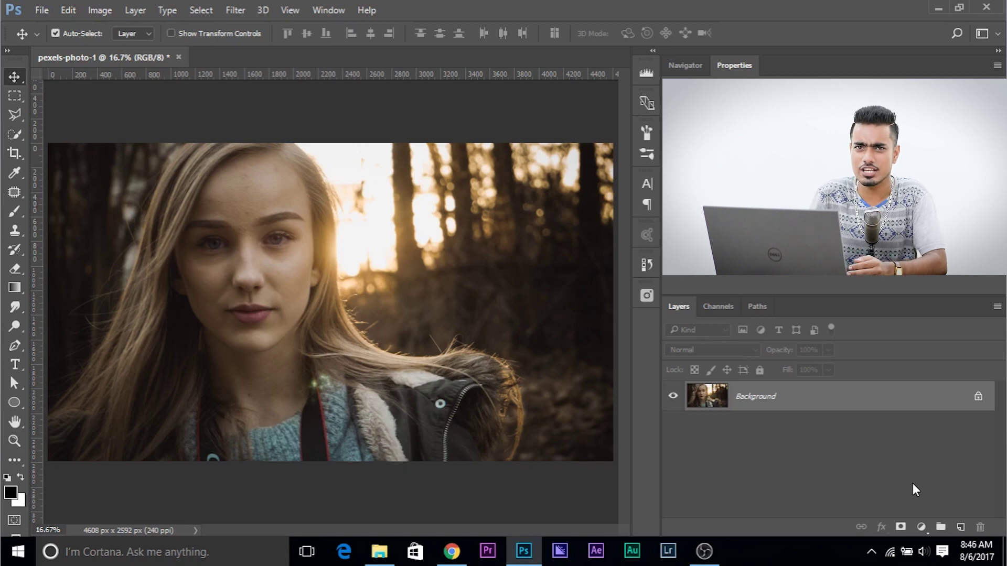
# Add a Gradient fill layer from the Layers panel menu and move its settings window aside
pyautogui.click(921, 527)
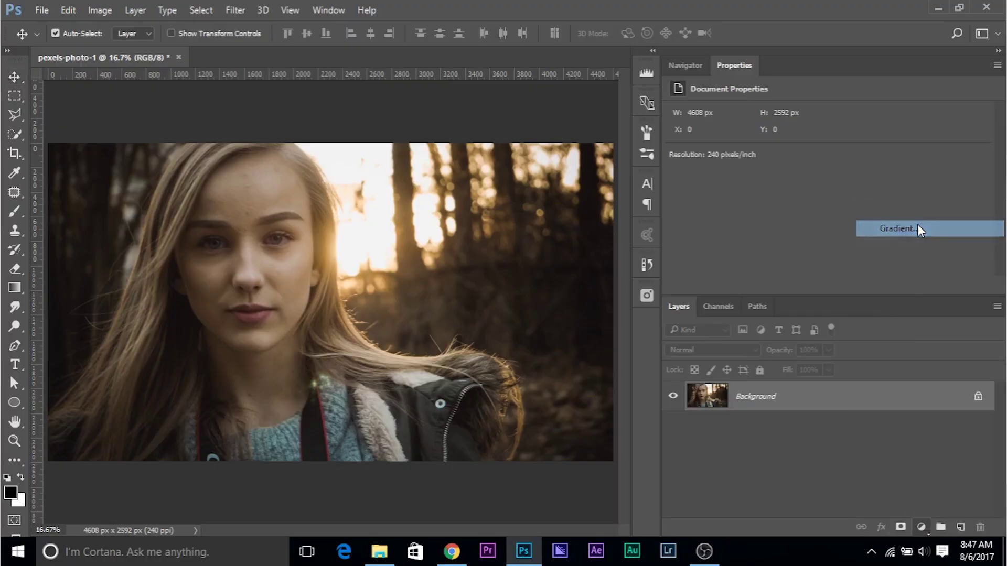
pyautogui.moveTo(487, 249); pyautogui.dragTo(479, 281)
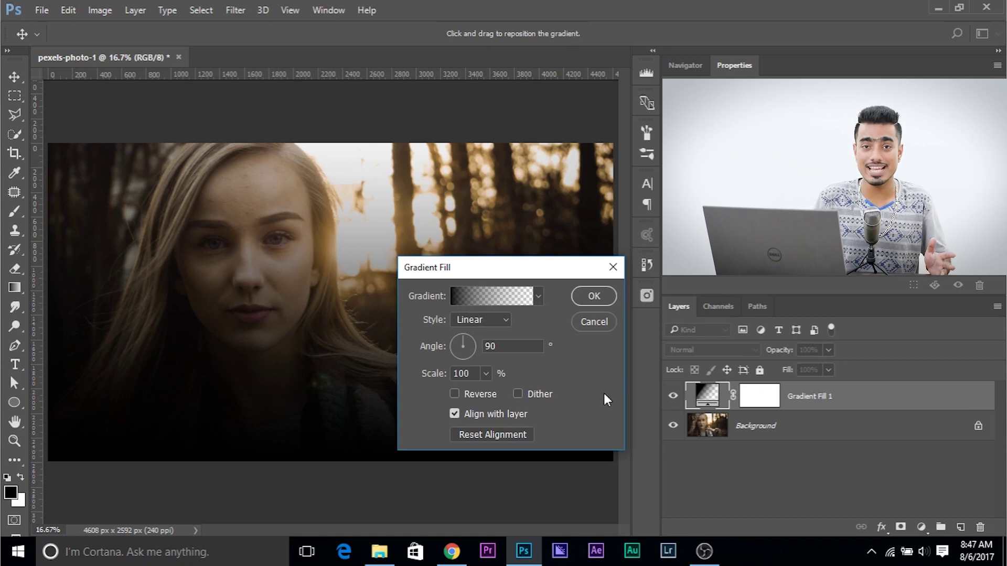
# Glance at the Gradient Editor without changes and reposition the Gradient Fill window
pyautogui.click(496, 297)
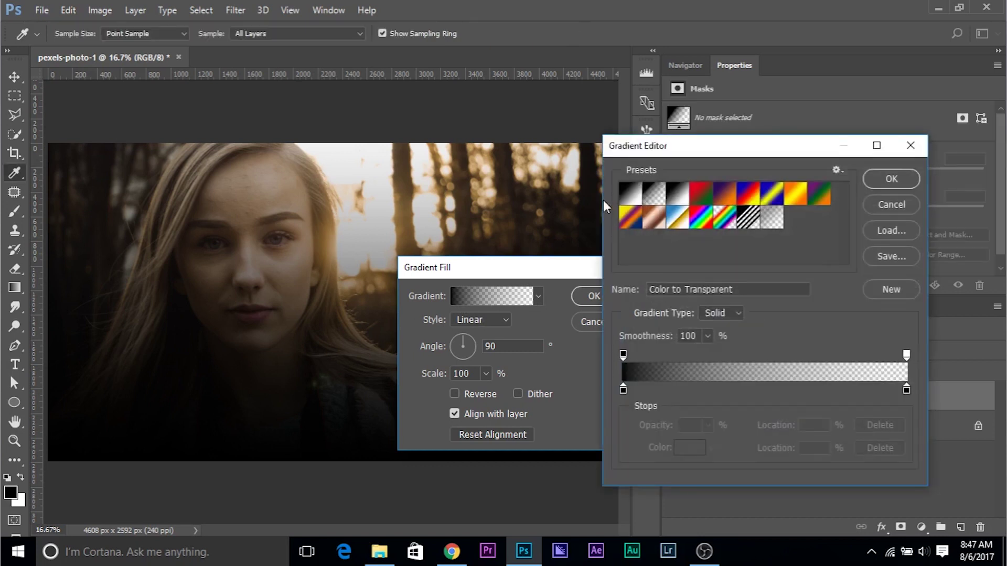
pyautogui.click(891, 205)
pyautogui.moveTo(482, 275); pyautogui.dragTo(476, 256)
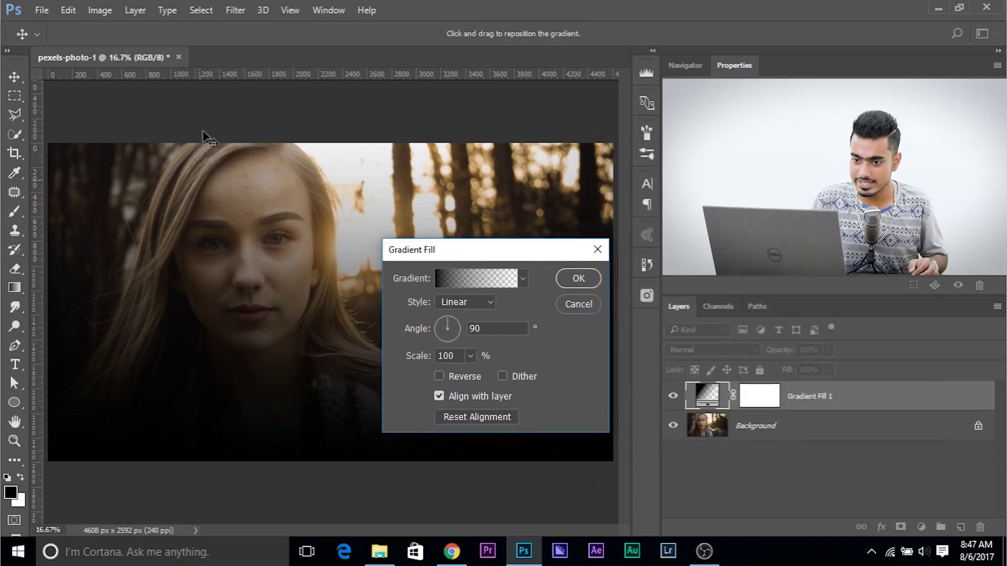
# Change the gradient style from Linear to Radial, then to Angle
pyautogui.click(473, 303)
pyautogui.click(461, 327)
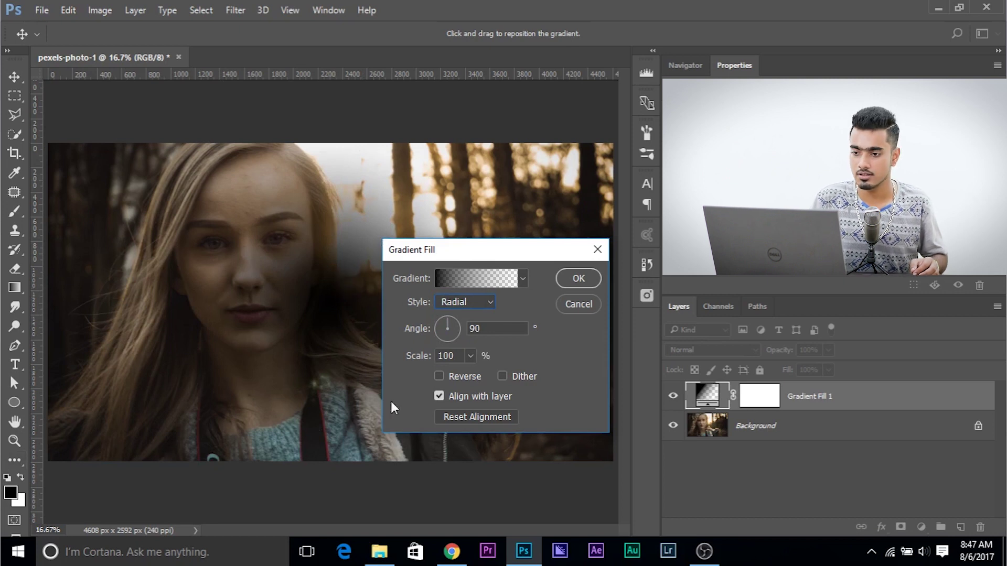
pyautogui.click(483, 300)
pyautogui.click(476, 338)
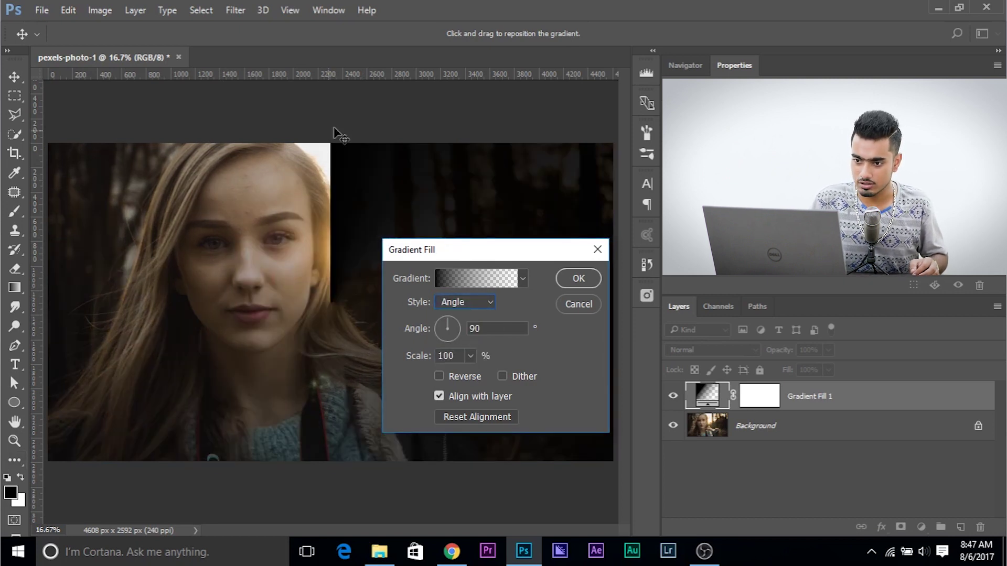
pyautogui.click(489, 279)
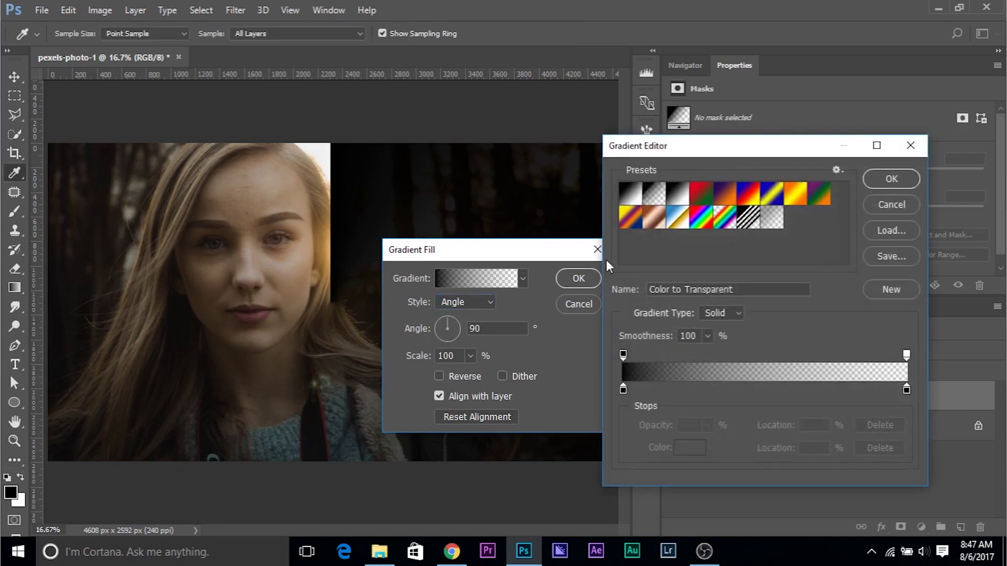
# Apply the Black, White gradient preset and try Radial style before returning to Linear
pyautogui.click(683, 200)
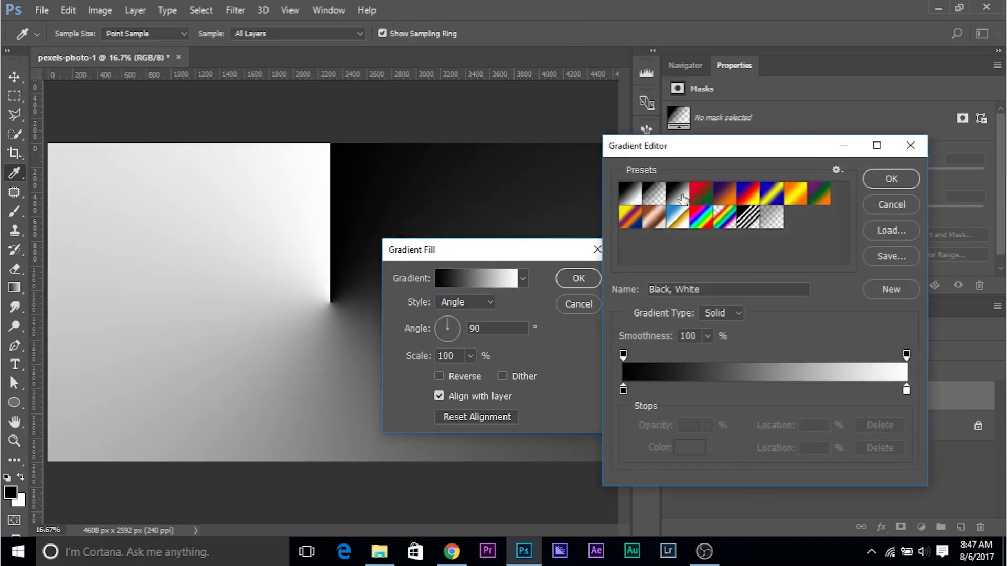
pyautogui.click(891, 180)
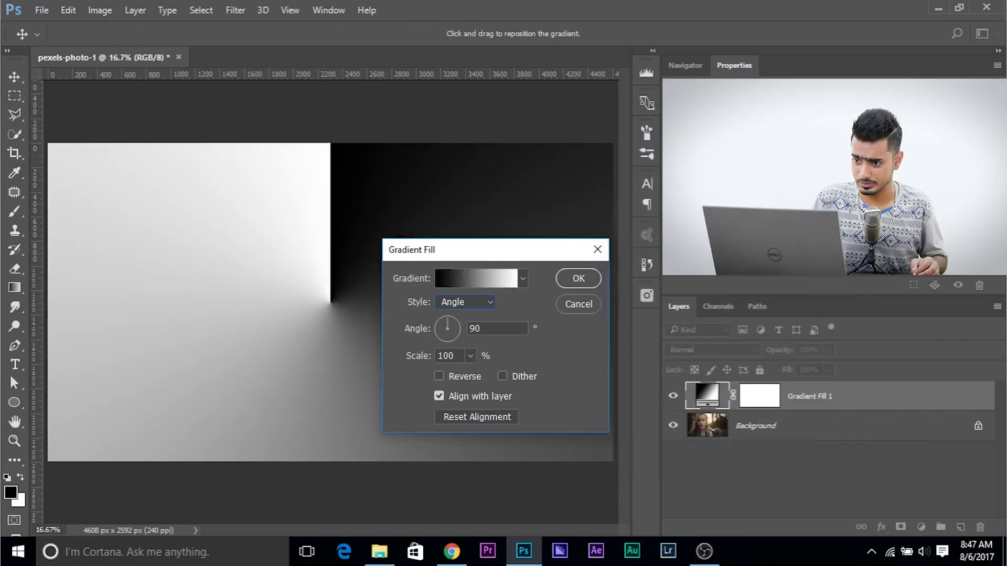
pyautogui.click(469, 304)
pyautogui.click(470, 326)
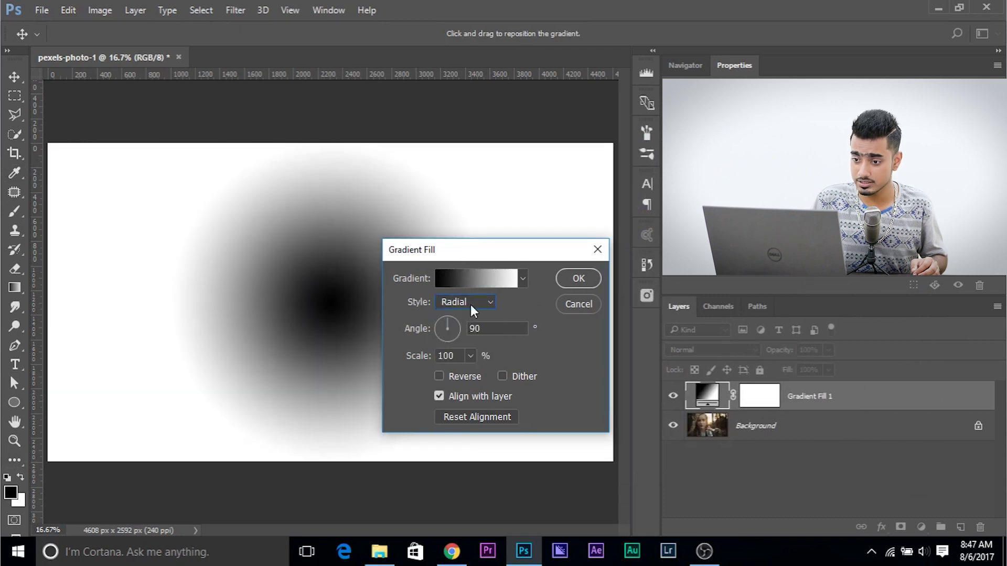
pyautogui.click(470, 303)
pyautogui.click(470, 316)
# Try the Reflected and Diamond gradient styles, then set the style back to Linear
pyautogui.click(471, 301)
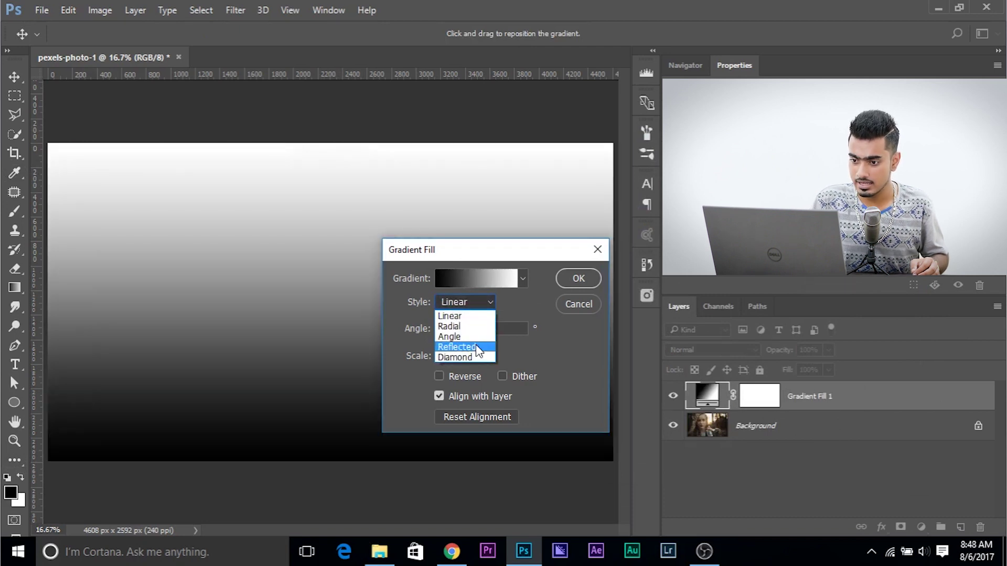
pyautogui.click(476, 346)
pyautogui.click(465, 302)
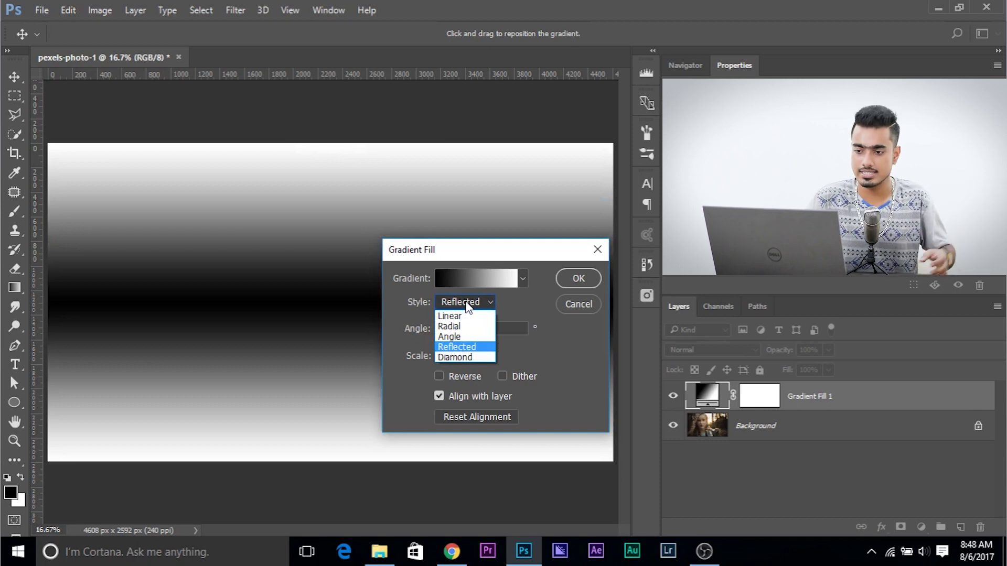
pyautogui.click(464, 301)
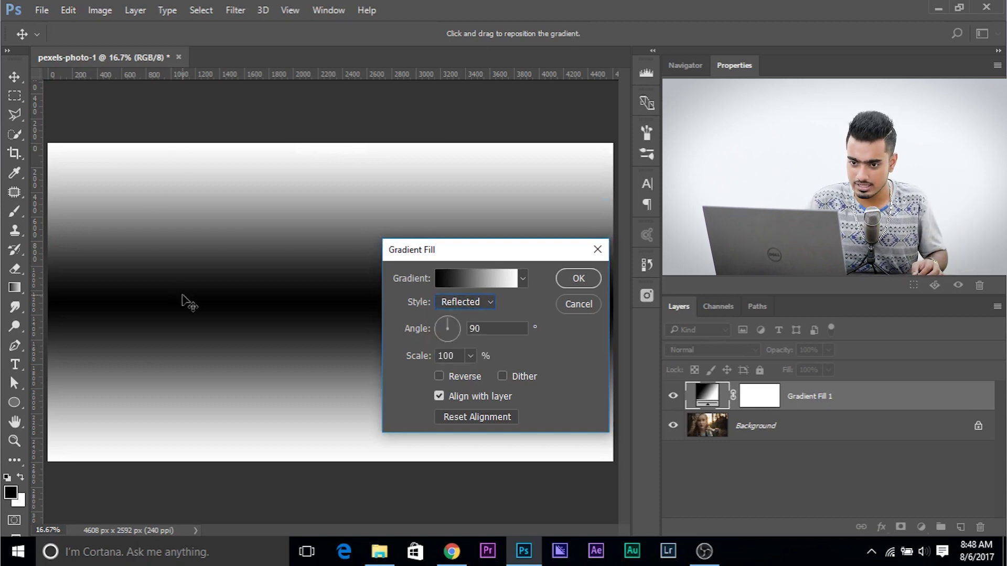
pyautogui.click(482, 301)
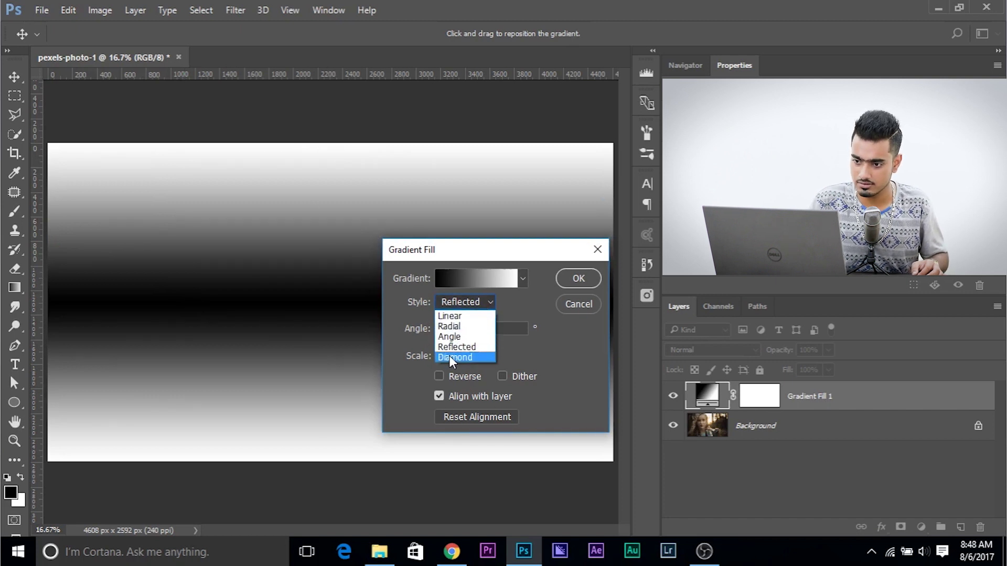
pyautogui.click(454, 357)
pyautogui.click(465, 306)
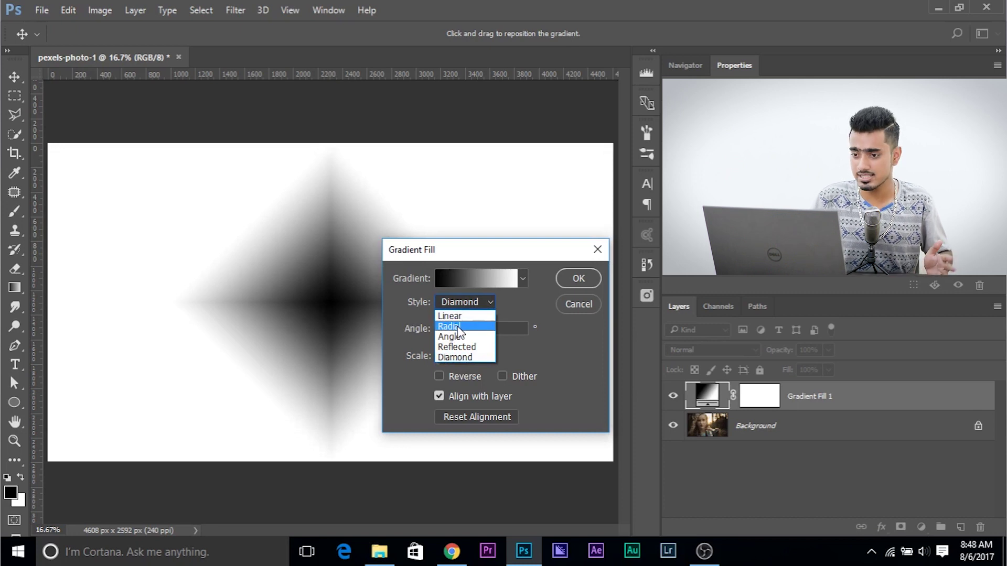
pyautogui.click(472, 317)
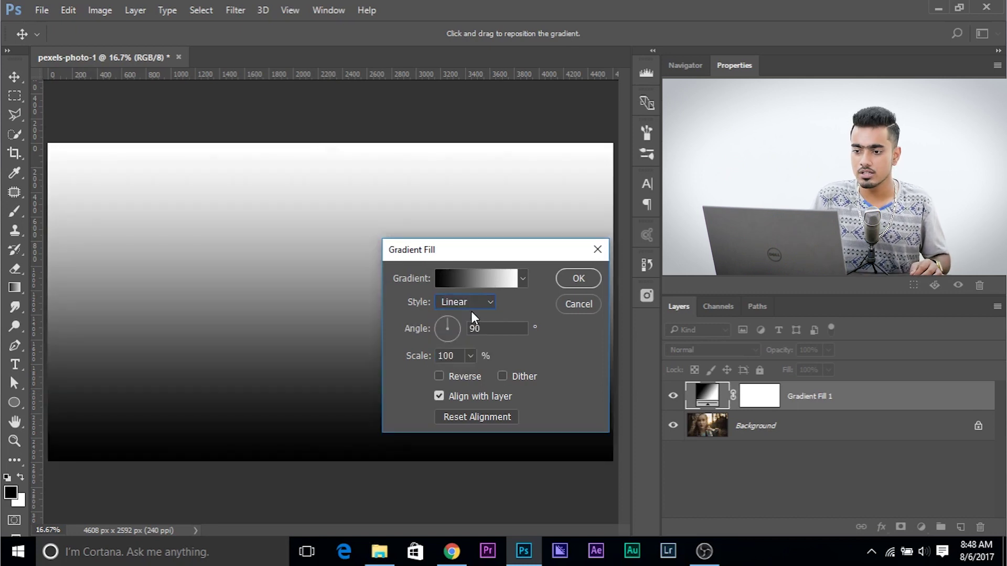
# Apply the Violet, Orange gradient preset to the fill
pyautogui.click(483, 279)
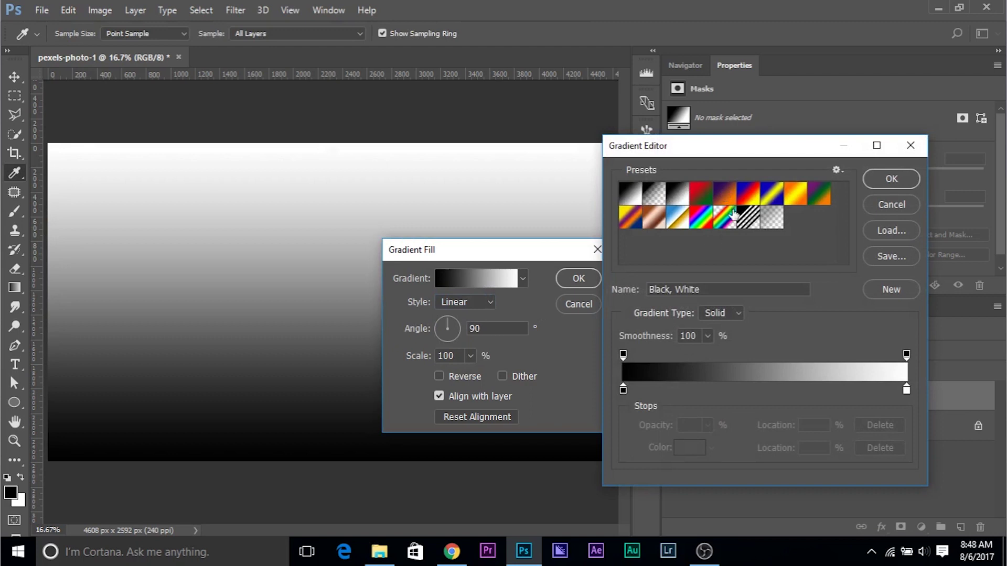
pyautogui.click(727, 194)
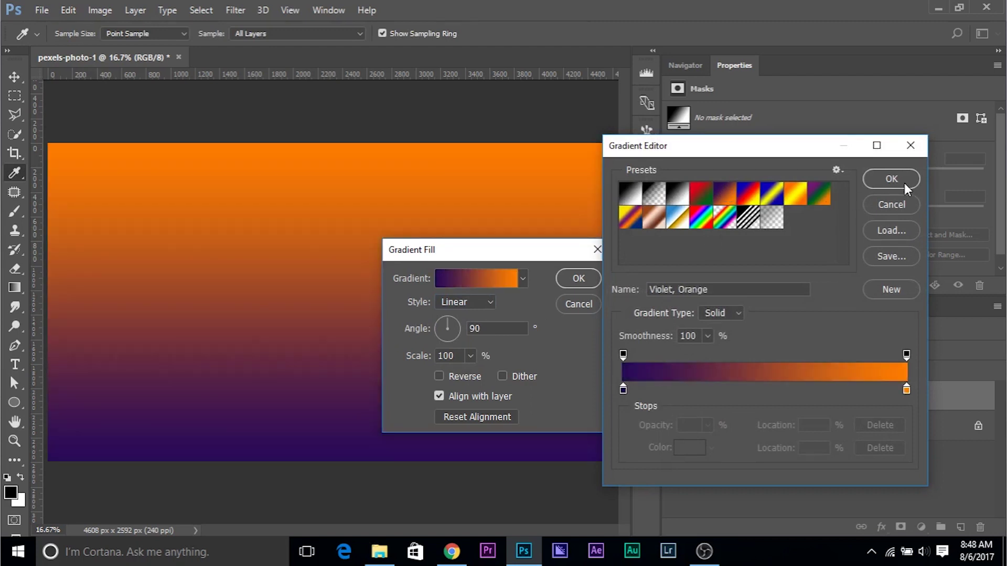
pyautogui.click(903, 183)
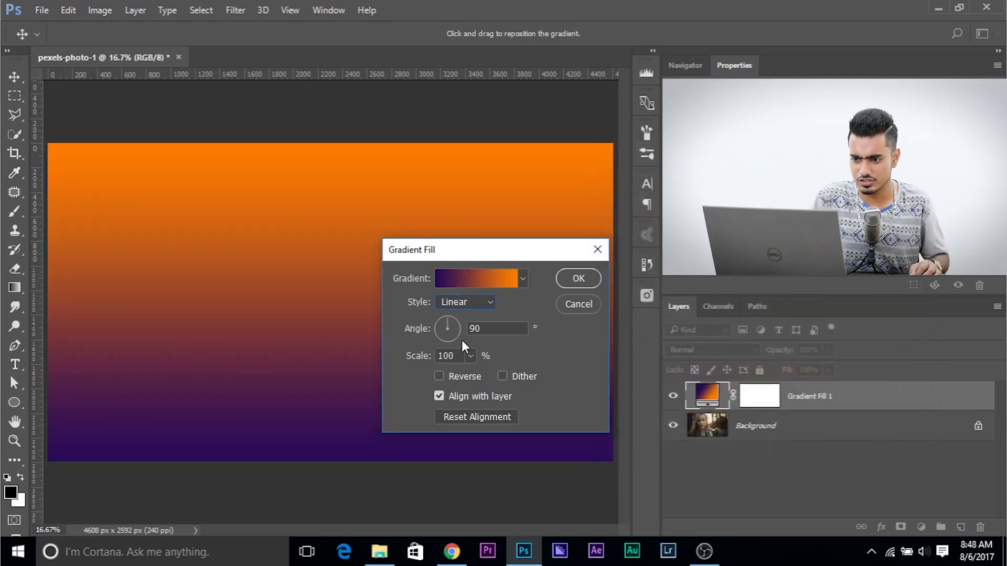
# Rotate the gradient angle to 71.57° so purple sits bottom-left, and confirm the fill
pyautogui.moveTo(455, 326)
pyautogui.mouseDown()
pyautogui.moveTo(439, 339)
pyautogui.moveTo(432, 322)
pyautogui.moveTo(457, 328)
pyautogui.mouseUp()
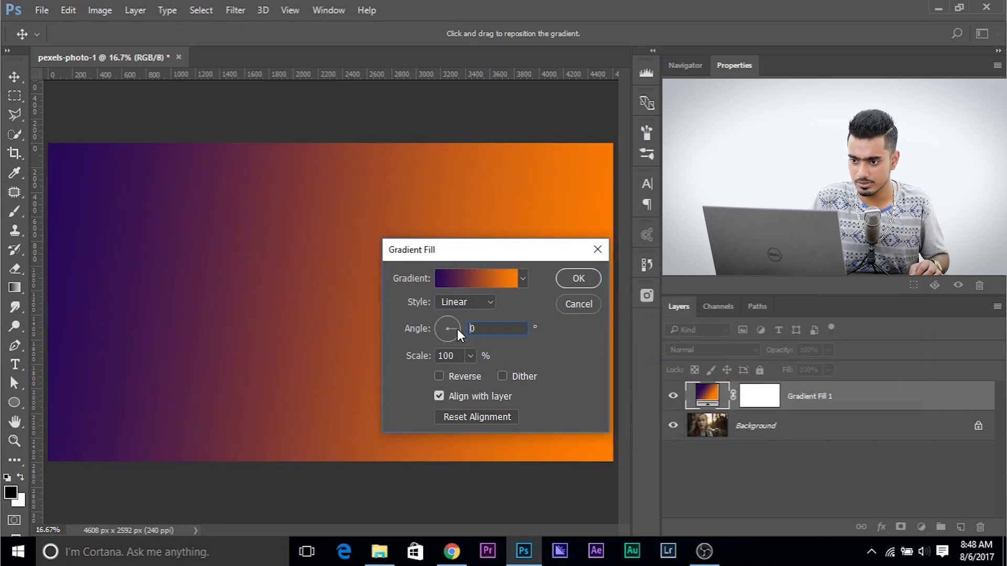
pyautogui.moveTo(457, 329)
pyautogui.mouseDown()
pyautogui.moveTo(441, 313)
pyautogui.moveTo(450, 323)
pyautogui.mouseUp()
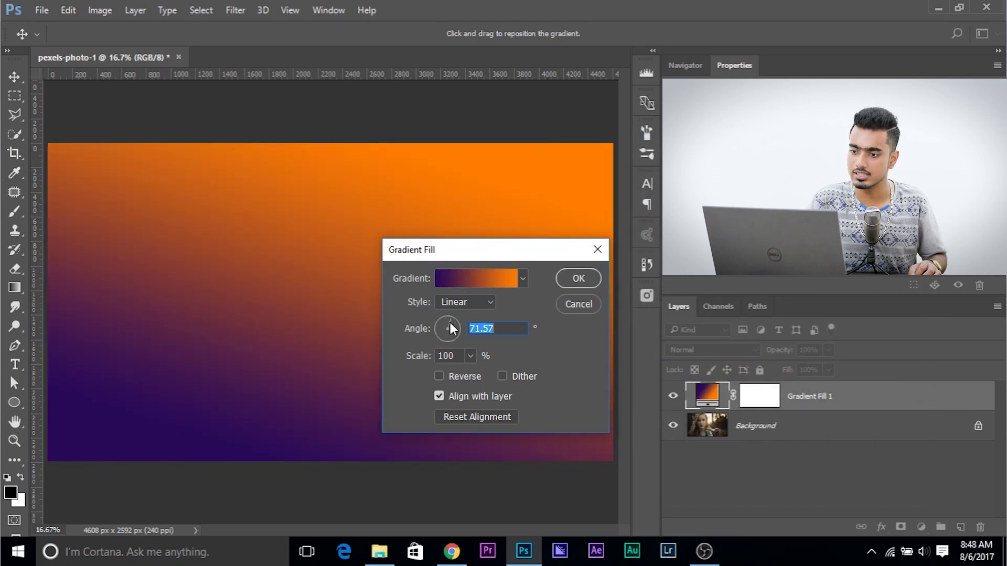
pyautogui.click(589, 277)
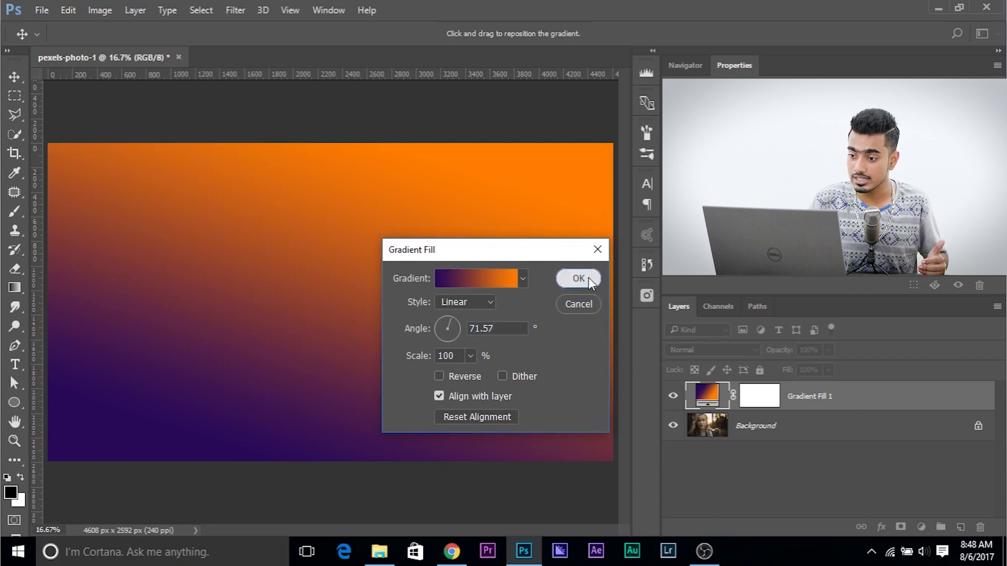
# Set Gradient Fill 1's blend mode to Soft Light and toggle its visibility to compare
pyautogui.click(677, 351)
pyautogui.click(681, 205)
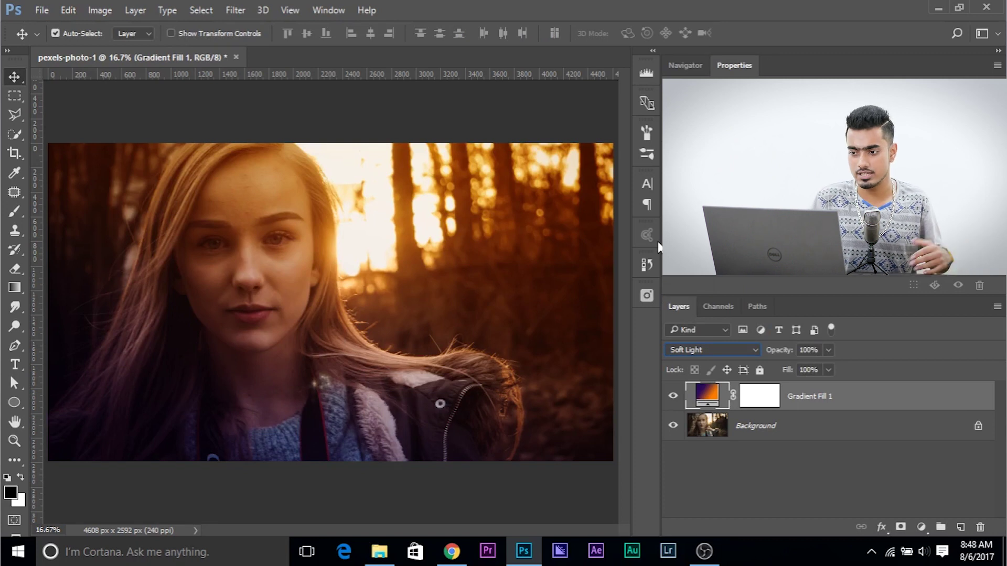
pyautogui.click(673, 397)
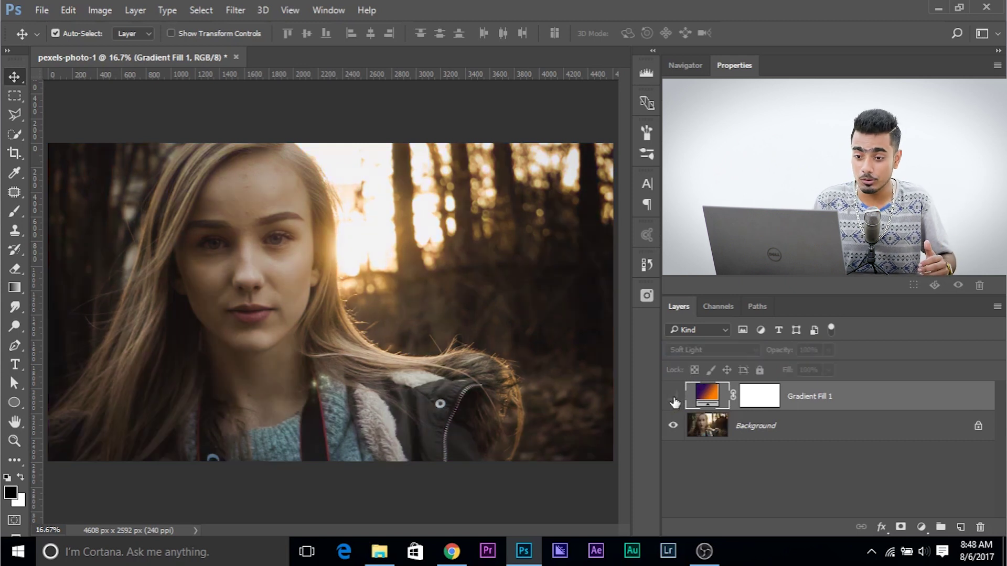
pyautogui.click(674, 397)
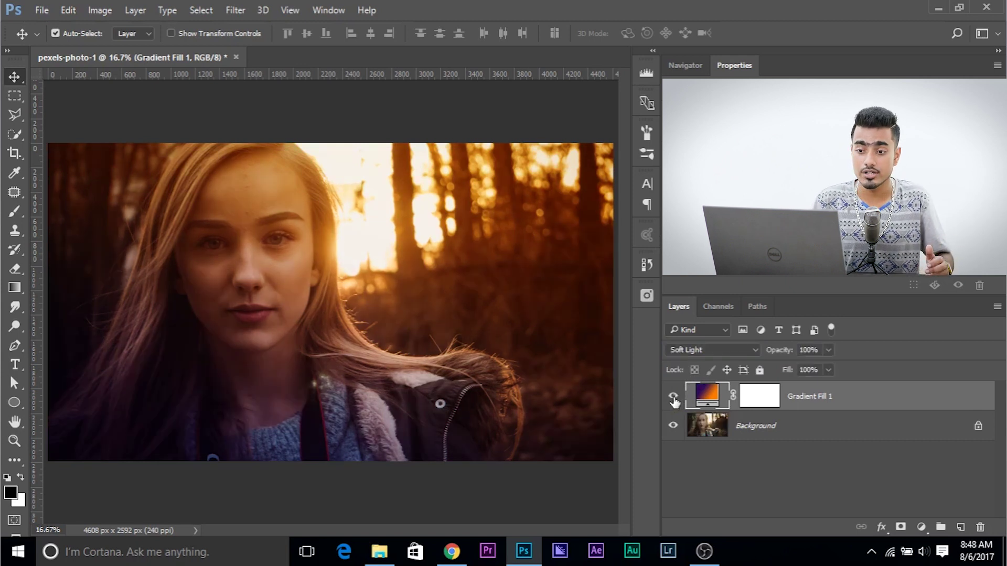
pyautogui.doubleClick(699, 402)
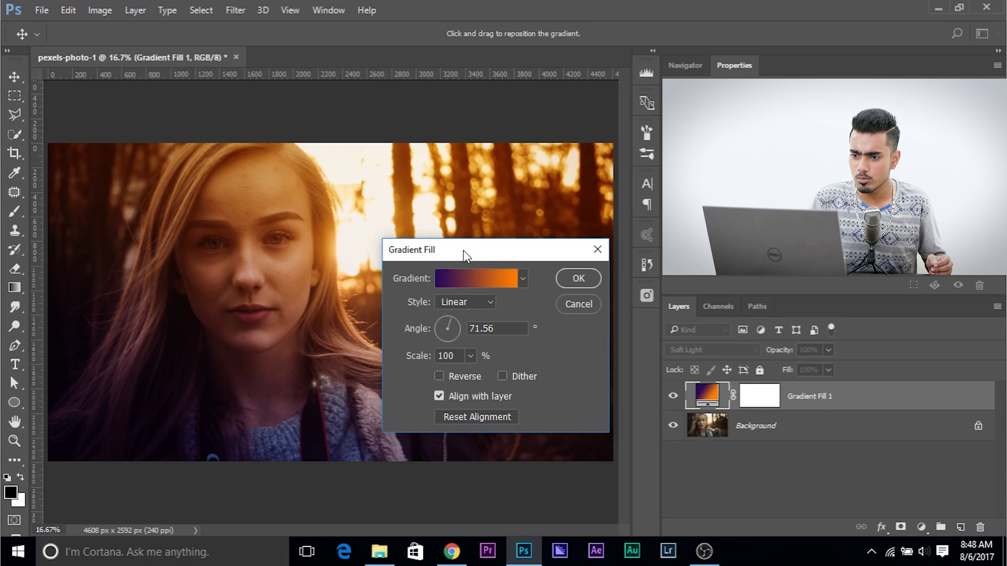
# Move the Gradient Fill window off the portrait and set the angle to 63.43°
pyautogui.moveTo(464, 250); pyautogui.dragTo(516, 281)
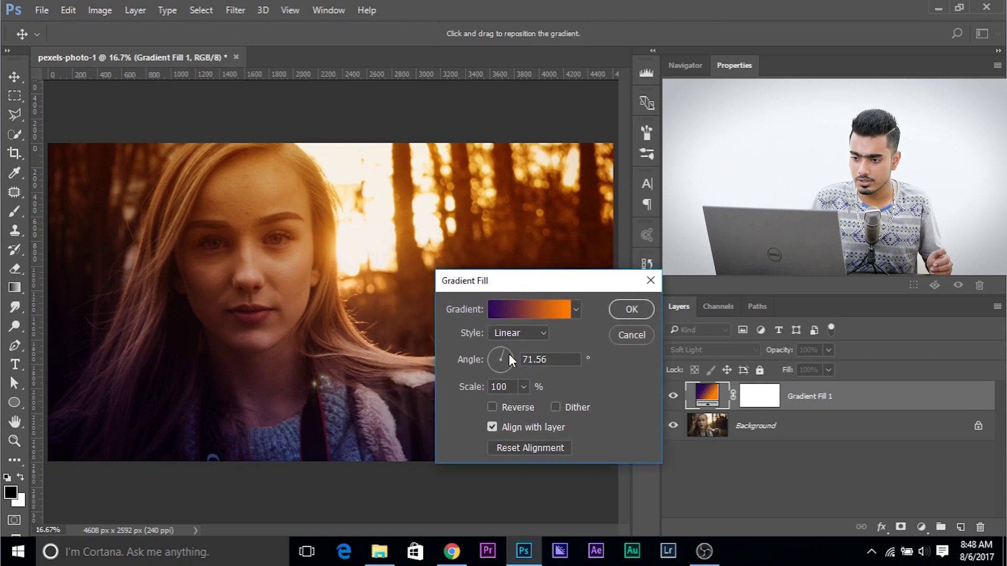
pyautogui.moveTo(472, 251); pyautogui.dragTo(435, 151)
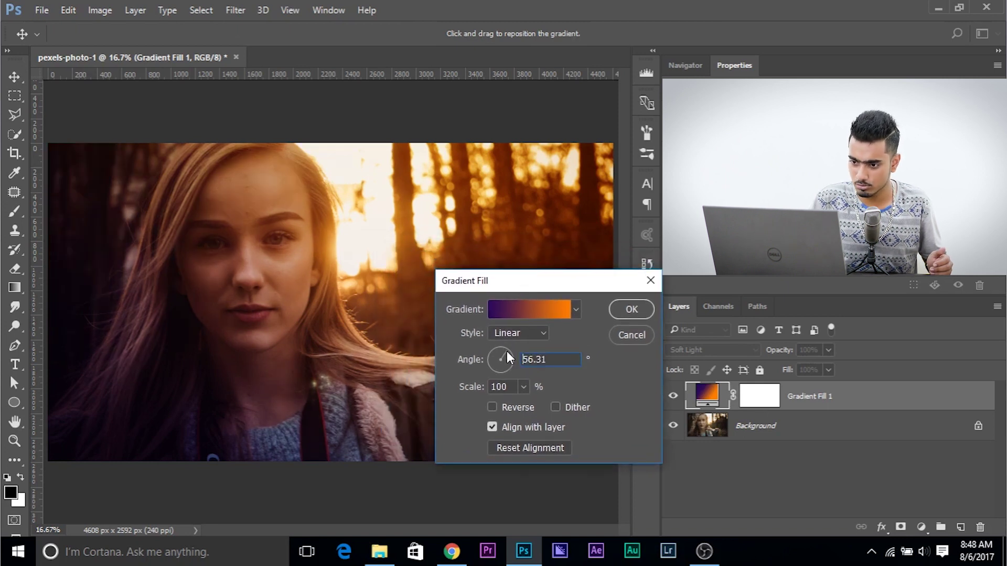
pyautogui.moveTo(506, 351); pyautogui.dragTo(505, 349)
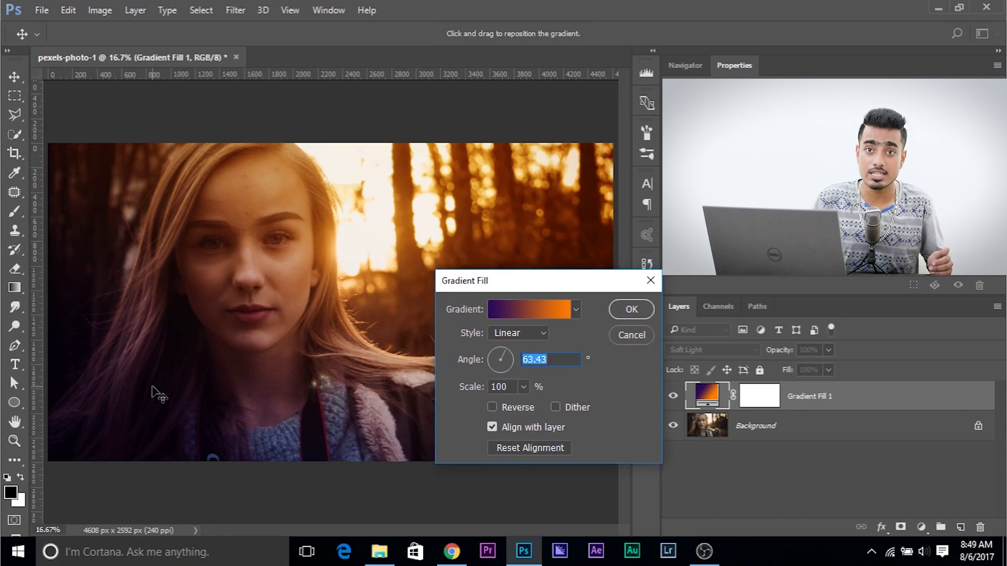
# Move the orange stop to 52% and the violet-orange midpoint to 34%, then confirm
pyautogui.click(542, 310)
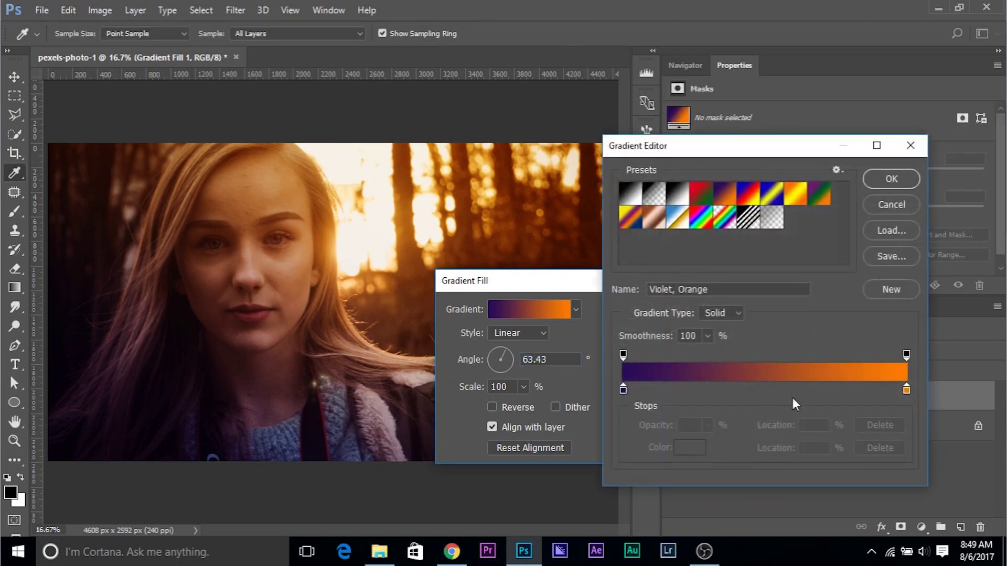
pyautogui.moveTo(906, 390); pyautogui.dragTo(772, 390)
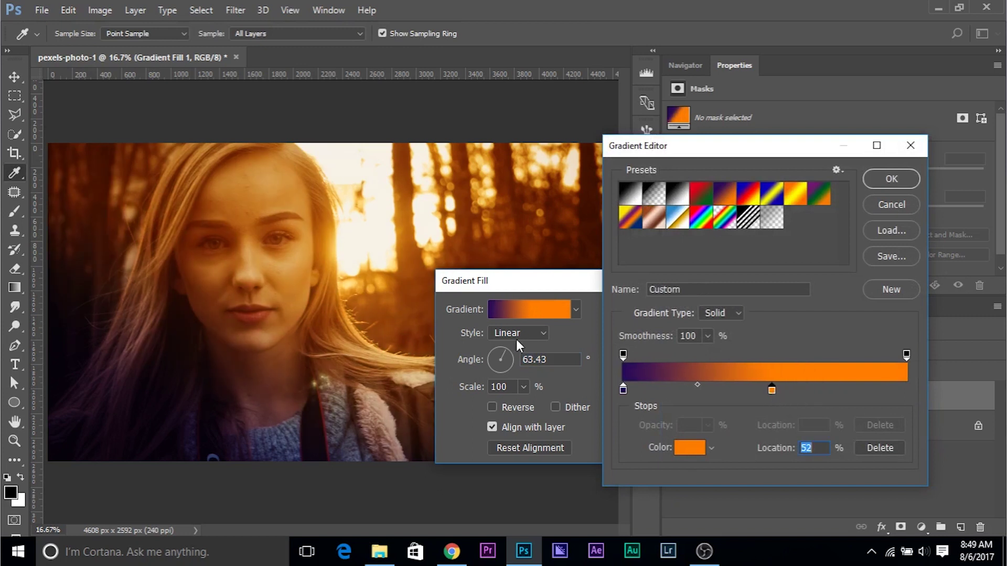
pyautogui.moveTo(697, 385); pyautogui.dragTo(658, 386)
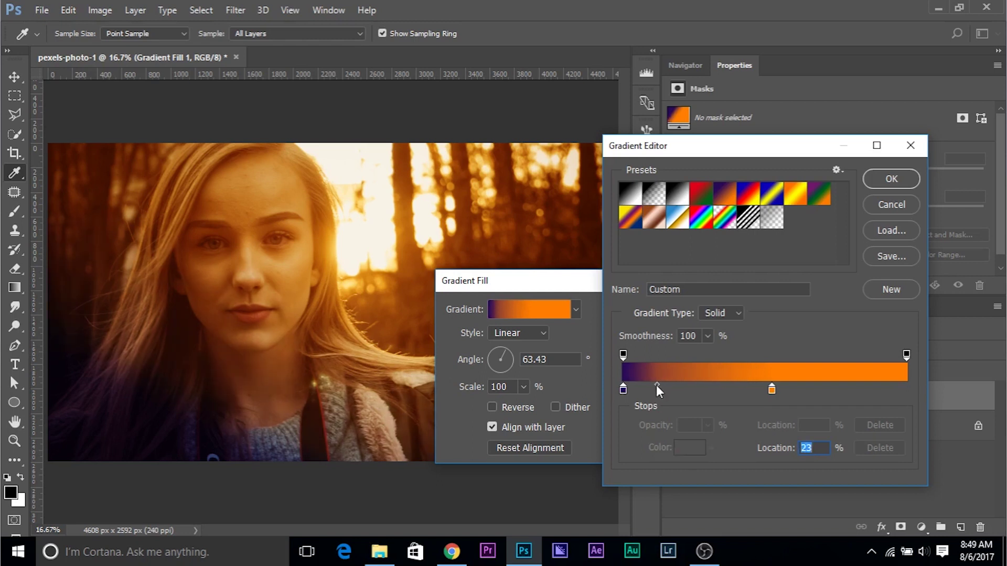
pyautogui.moveTo(656, 386)
pyautogui.mouseDown()
pyautogui.moveTo(748, 383)
pyautogui.moveTo(676, 383)
pyautogui.mouseUp()
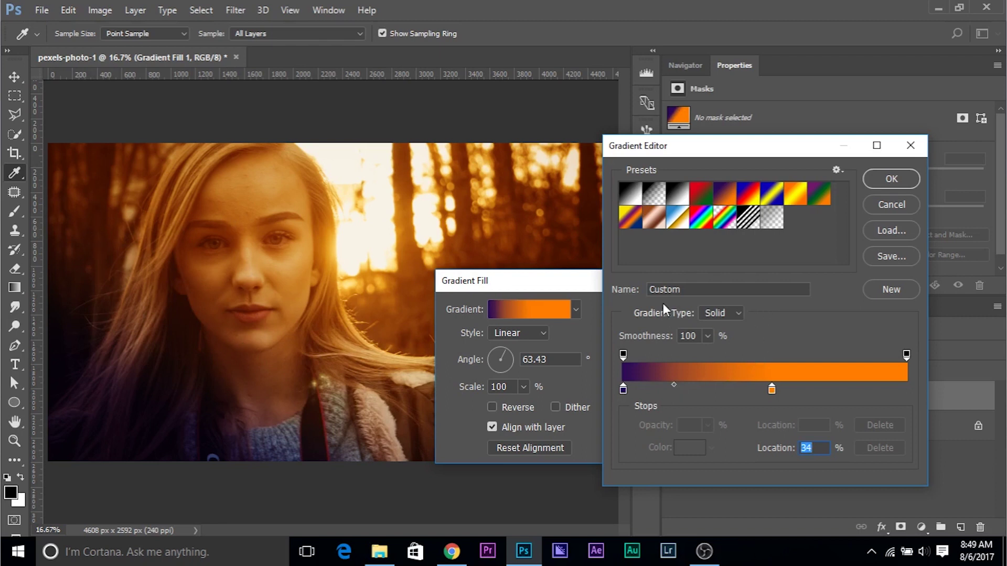
pyautogui.click(892, 179)
# Keep the Linear style and apply the edited gradient fill
pyautogui.click(538, 333)
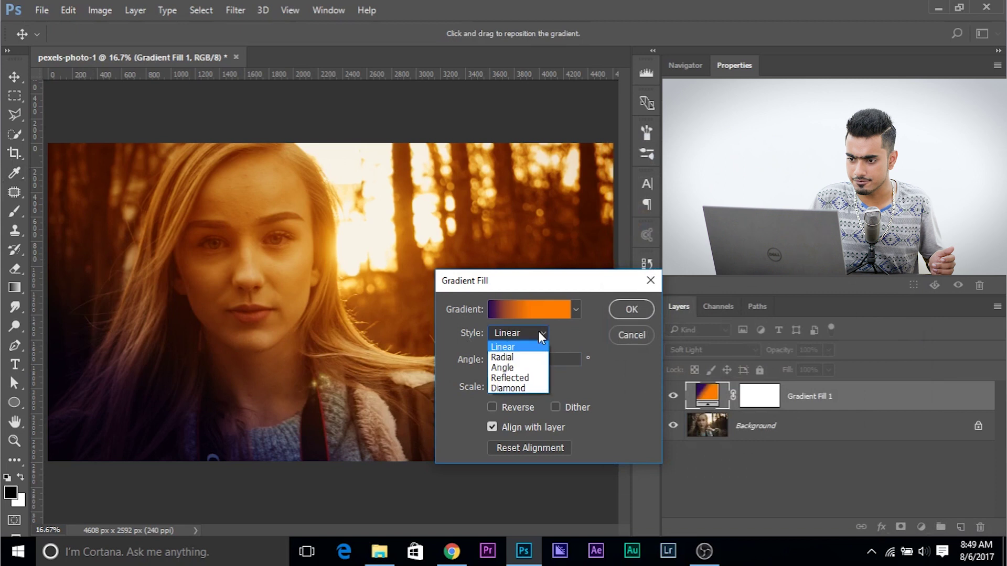
pyautogui.click(533, 345)
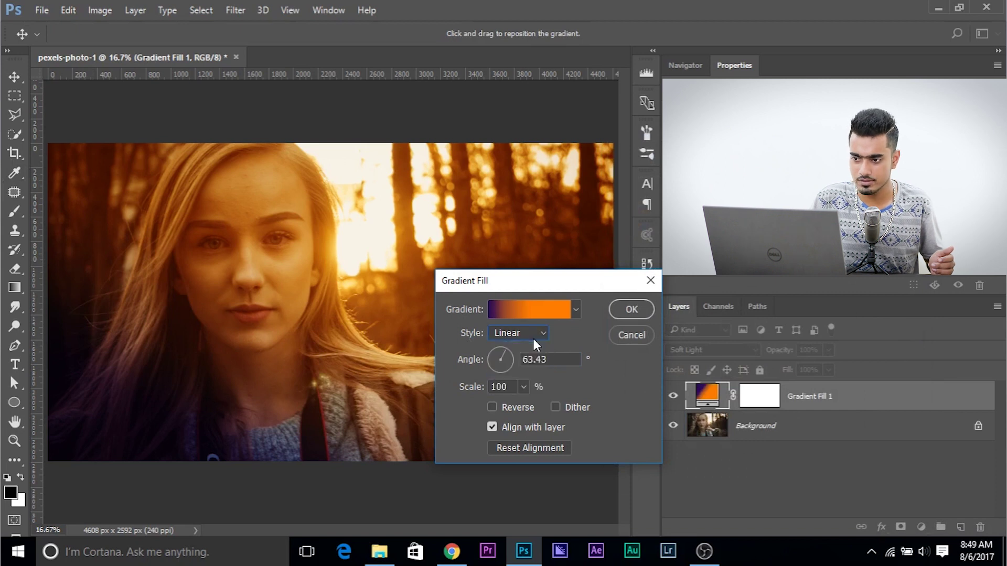
pyautogui.click(631, 309)
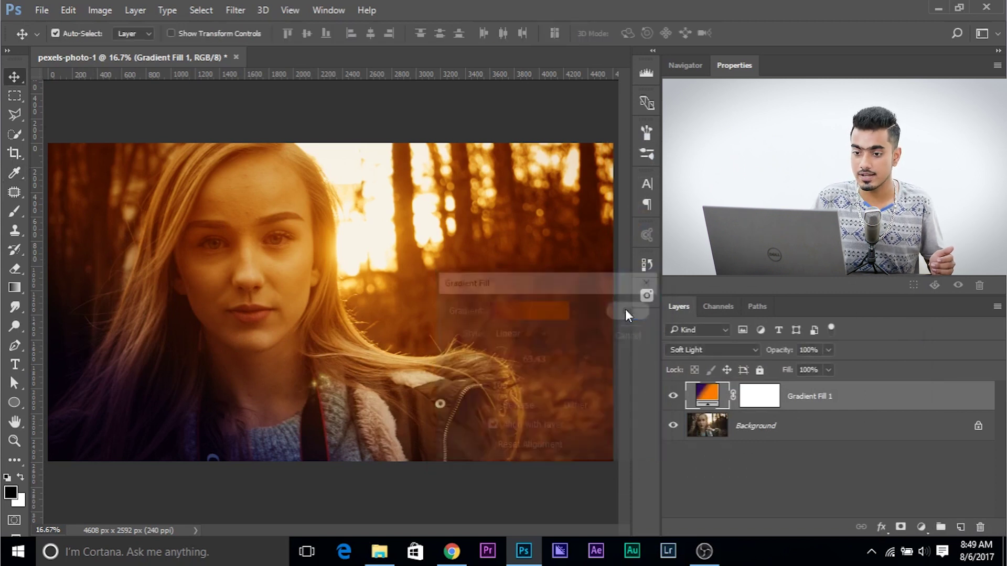
# Lower Gradient Fill 1's opacity to 61% and toggle its visibility to compare
pyautogui.click(828, 350)
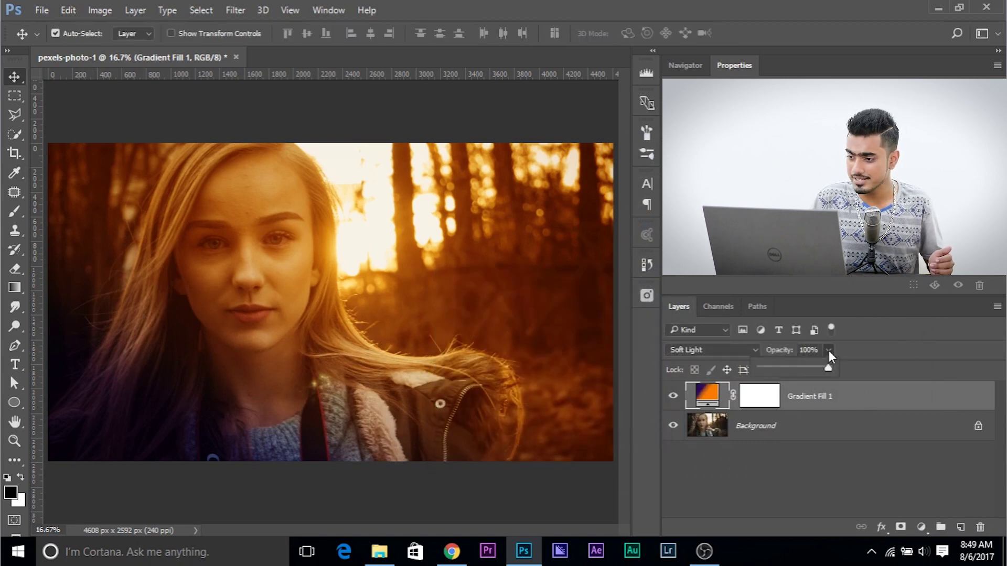
pyautogui.click(795, 368)
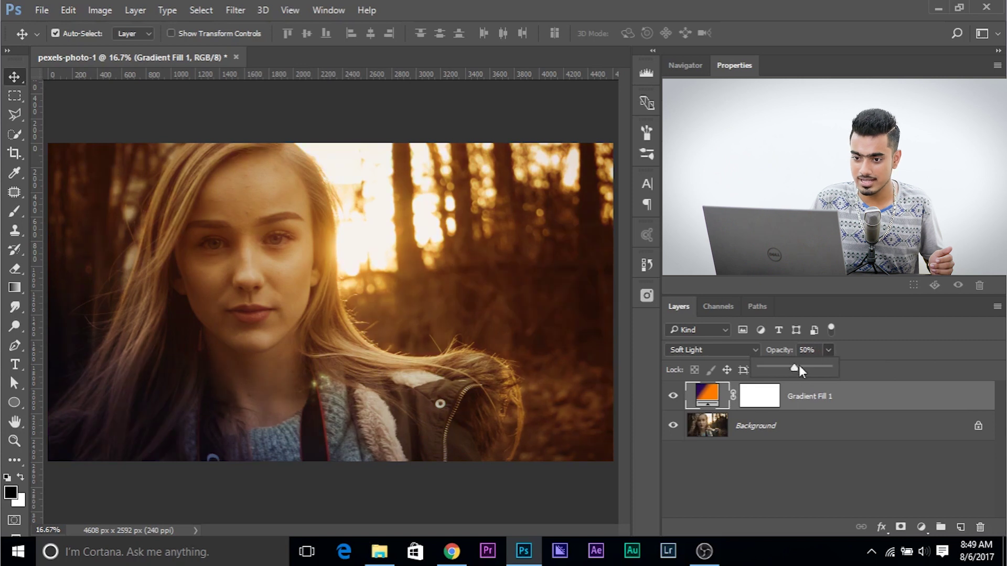
pyautogui.click(673, 396)
pyautogui.click(674, 397)
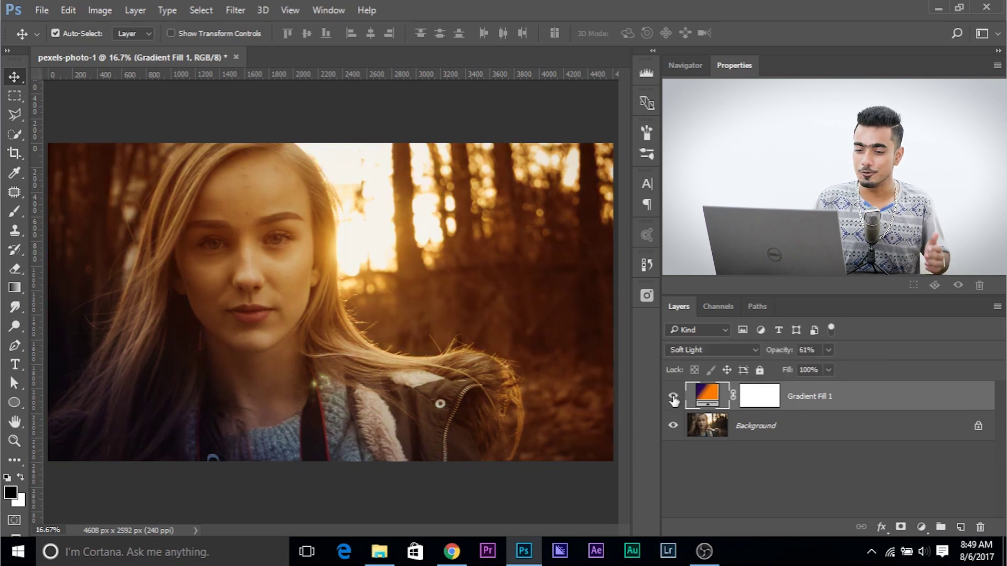